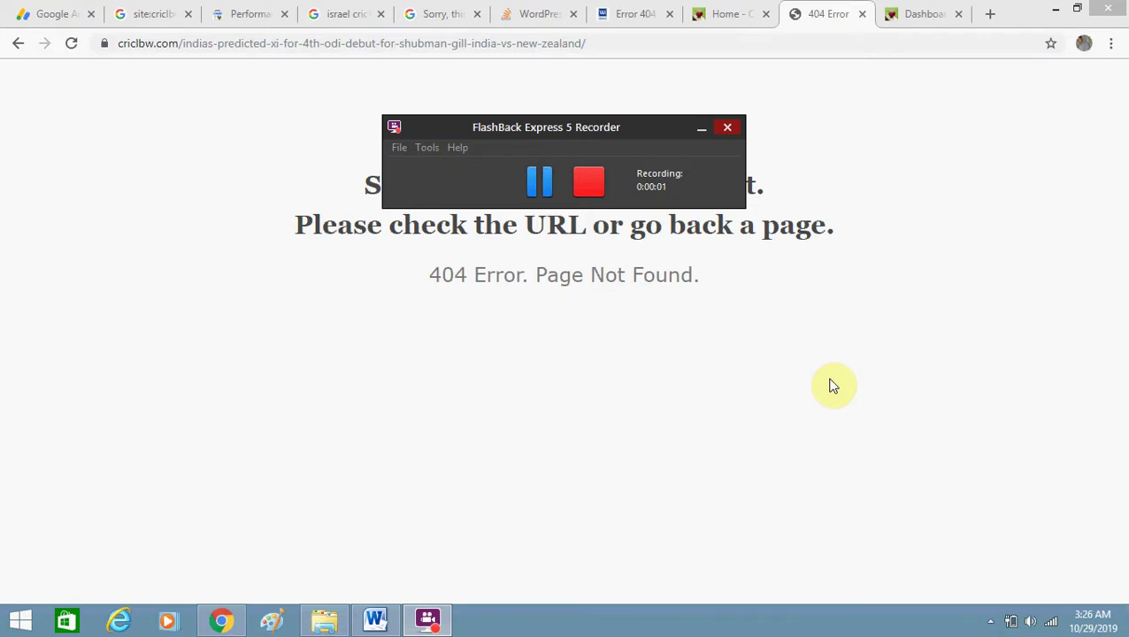
- Compare the site's homepage with the post's 404 error page in the browser
{"action": "left_click", "coordinate": [830, 386]}
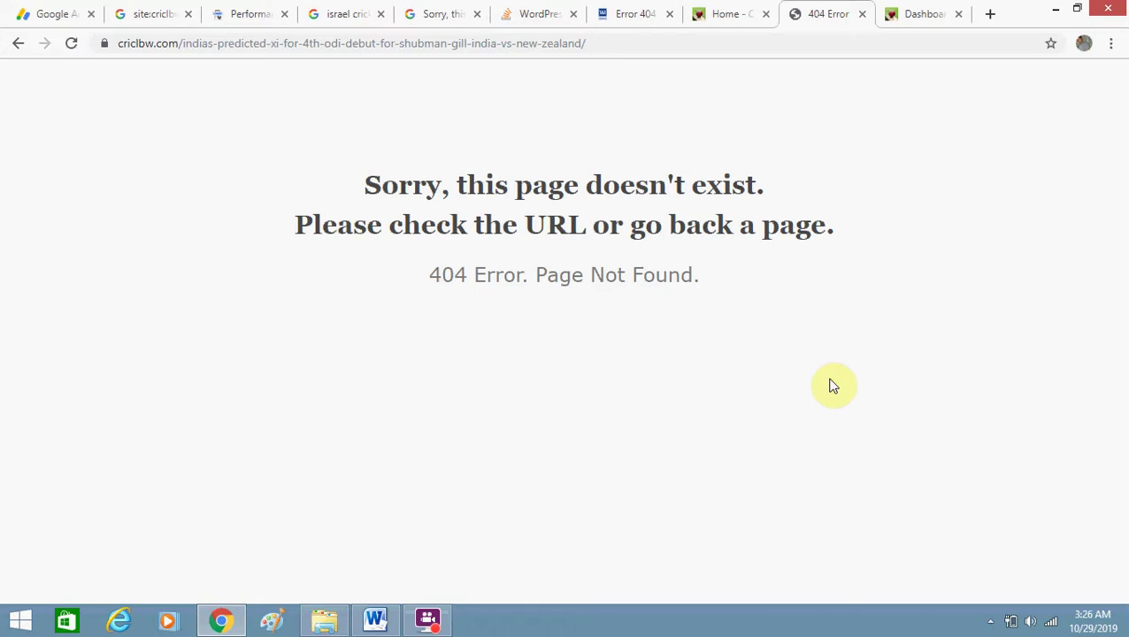
{"action": "left_click", "coordinate": [746, 11]}
{"action": "left_click", "coordinate": [811, 13]}
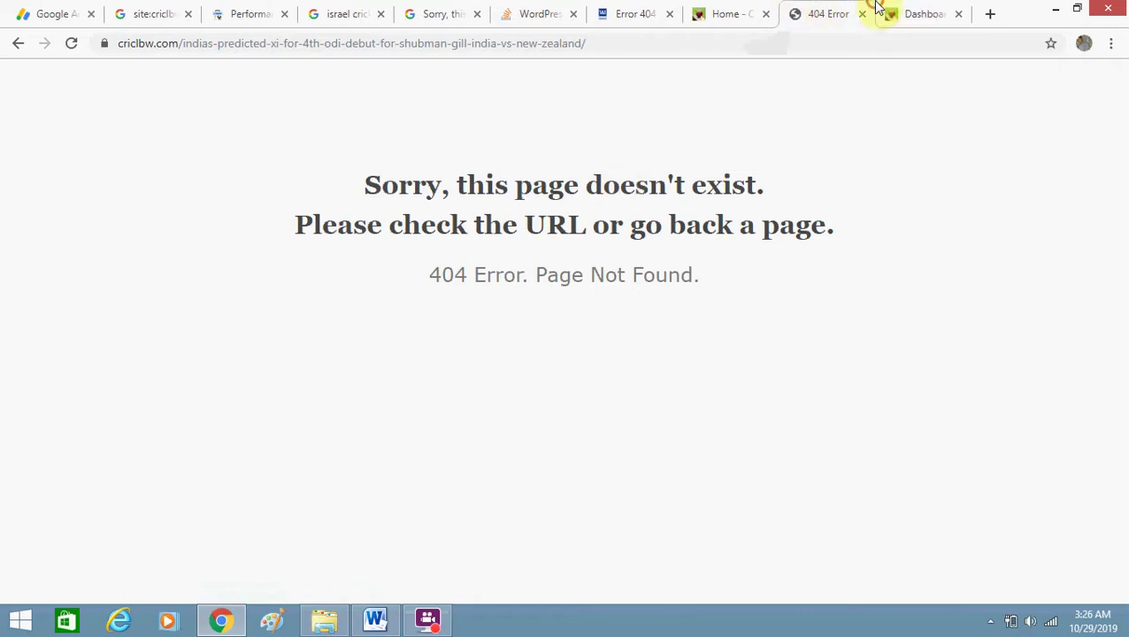
- Go to Settings > Permalinks from the WordPress dashboard
{"action": "left_click", "coordinate": [924, 14]}
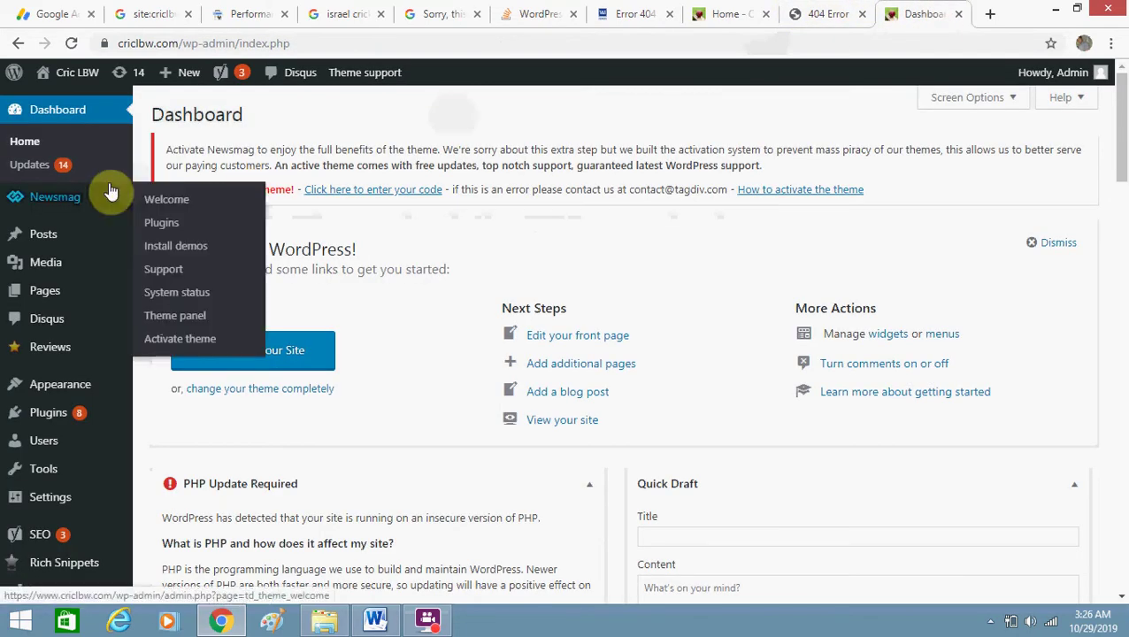
{"action": "mouse_move", "coordinate": [88, 500]}
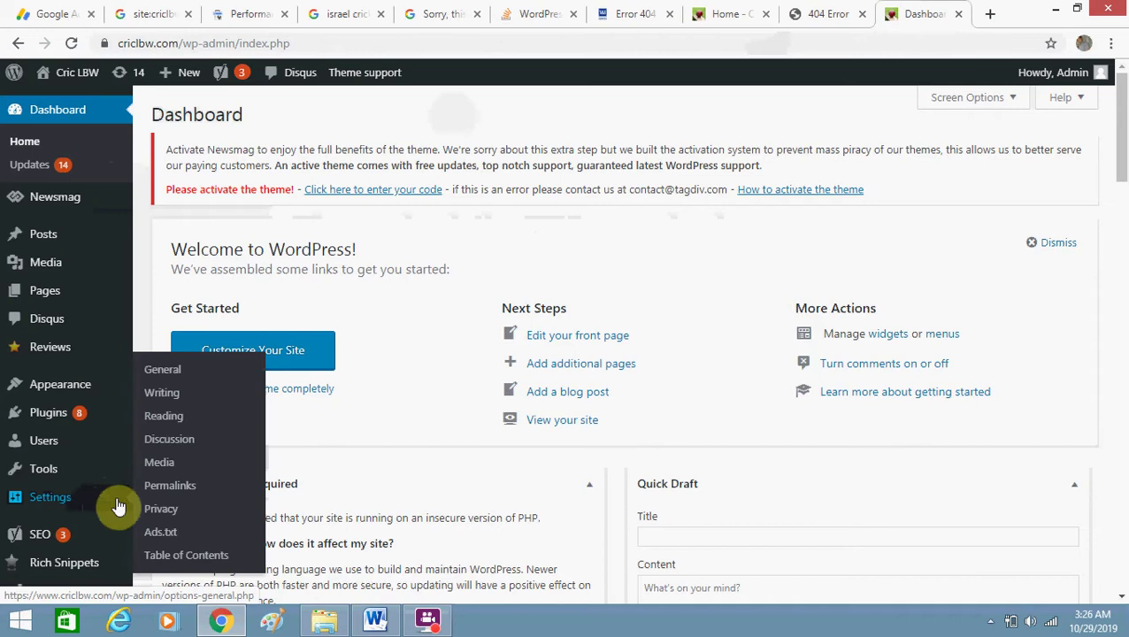
{"action": "left_click", "coordinate": [165, 487]}
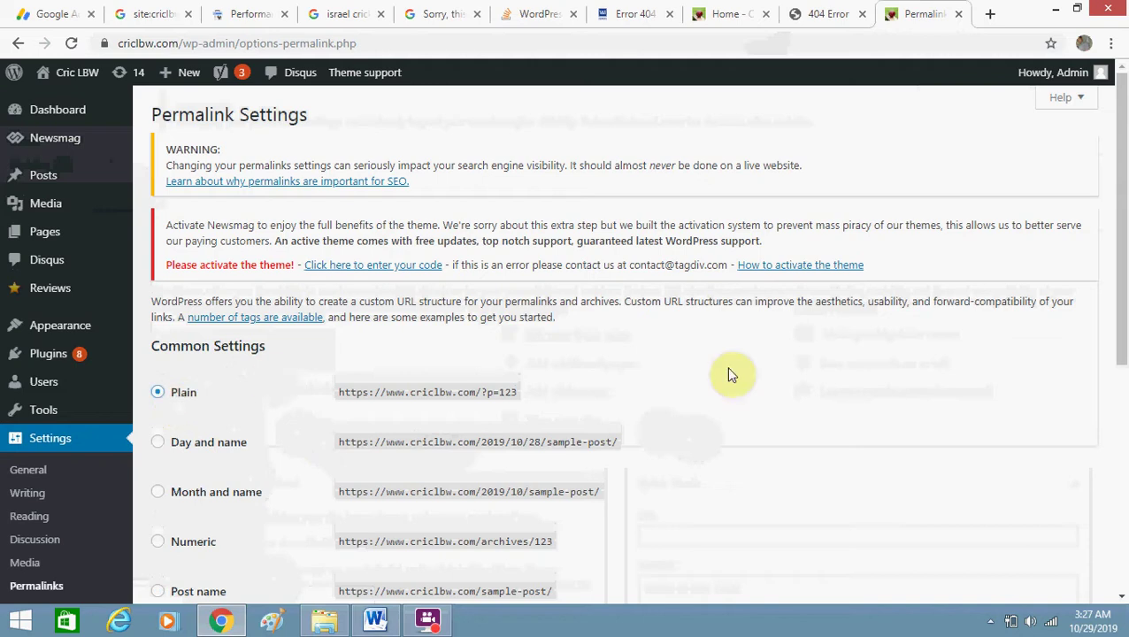
- Re-save the Plain permalink settings and check the site's homepage
{"action": "left_click_drag", "start_coordinate": [1122, 315], "coordinate": [1126, 498]}
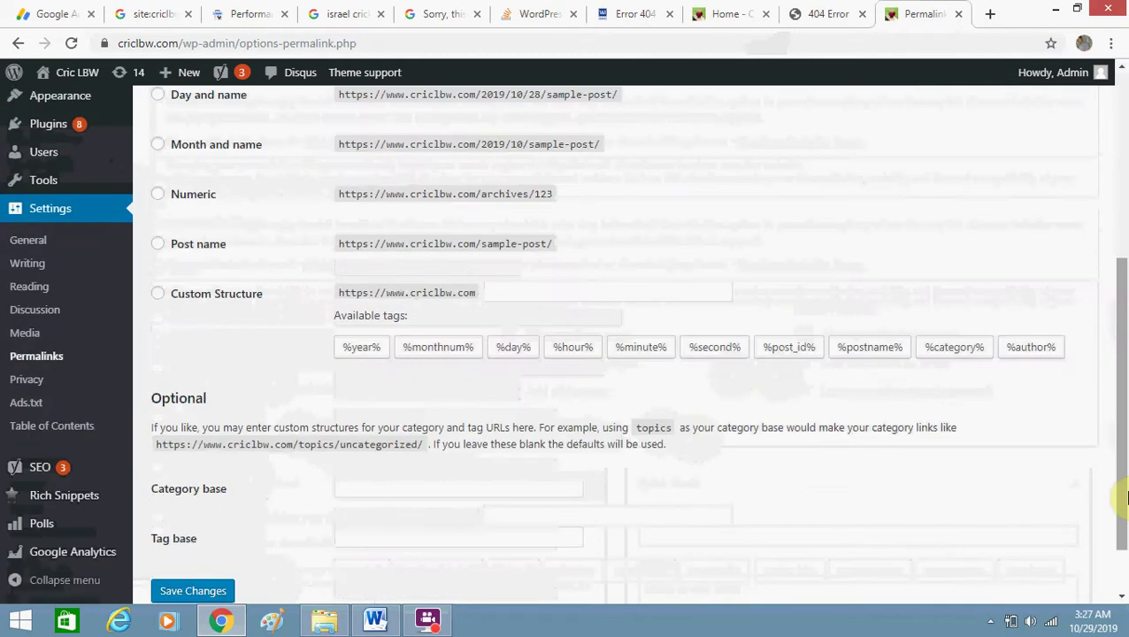
{"action": "left_click", "coordinate": [220, 592]}
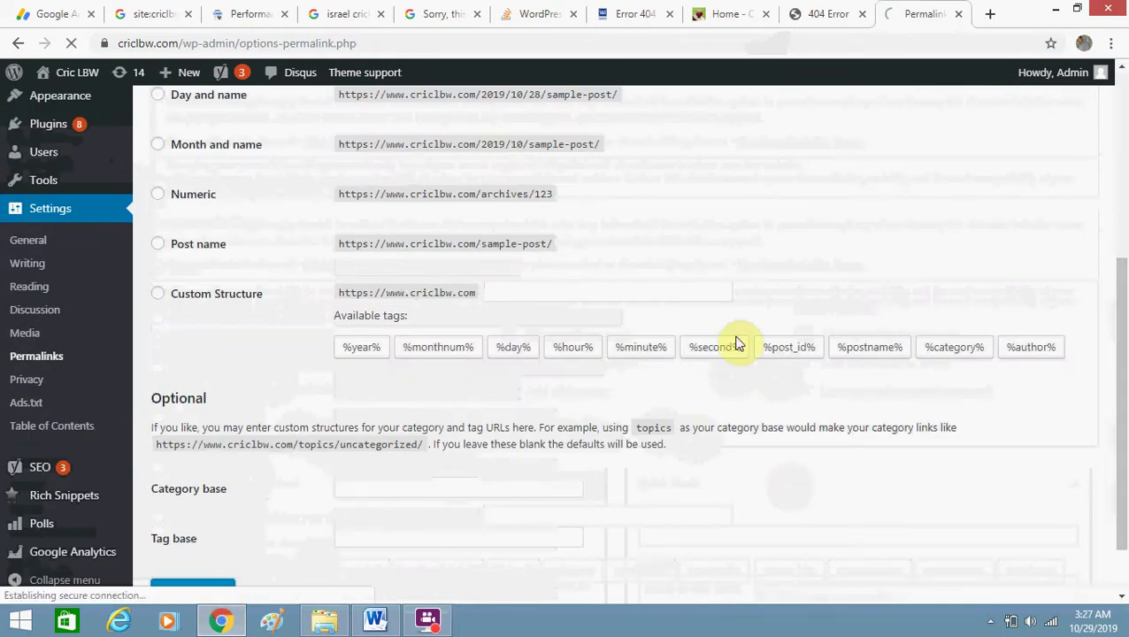
{"action": "left_click", "coordinate": [732, 14]}
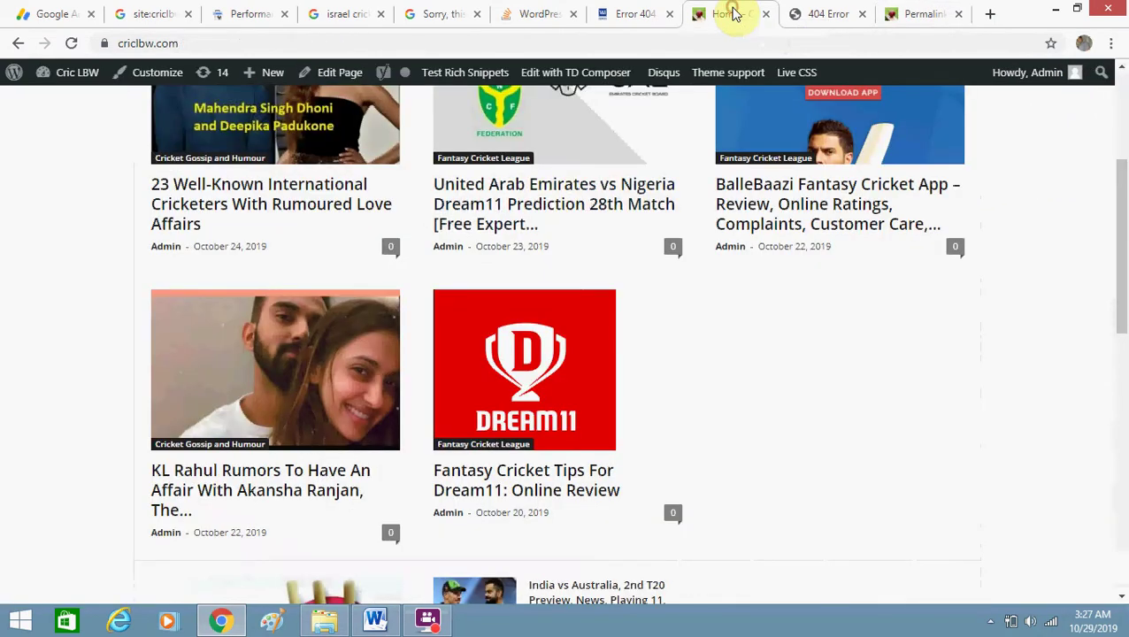
{"action": "left_click_drag", "start_coordinate": [1126, 181], "coordinate": [1124, 119]}
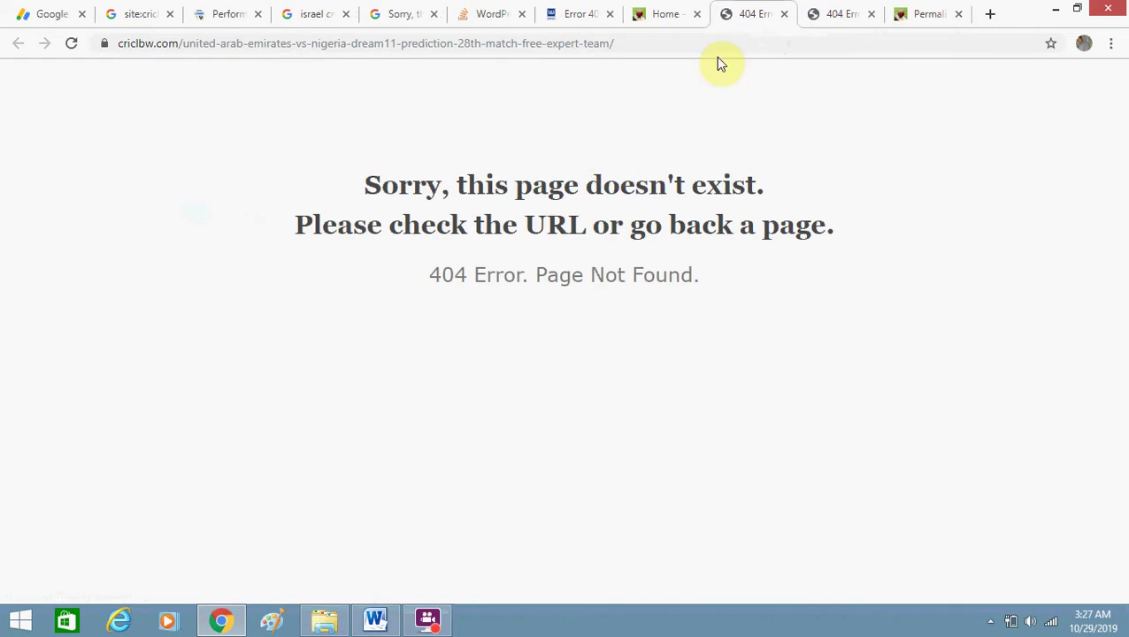
{"action": "left_click", "coordinate": [673, 16]}
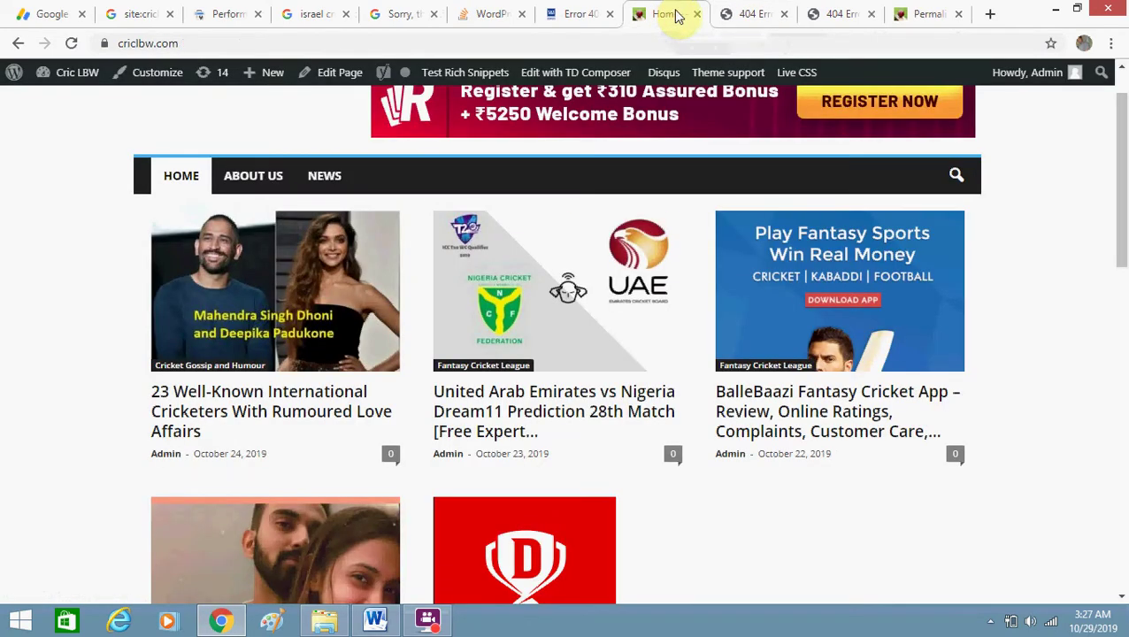
- Save the Plain permalink settings once more
{"action": "left_click", "coordinate": [915, 9]}
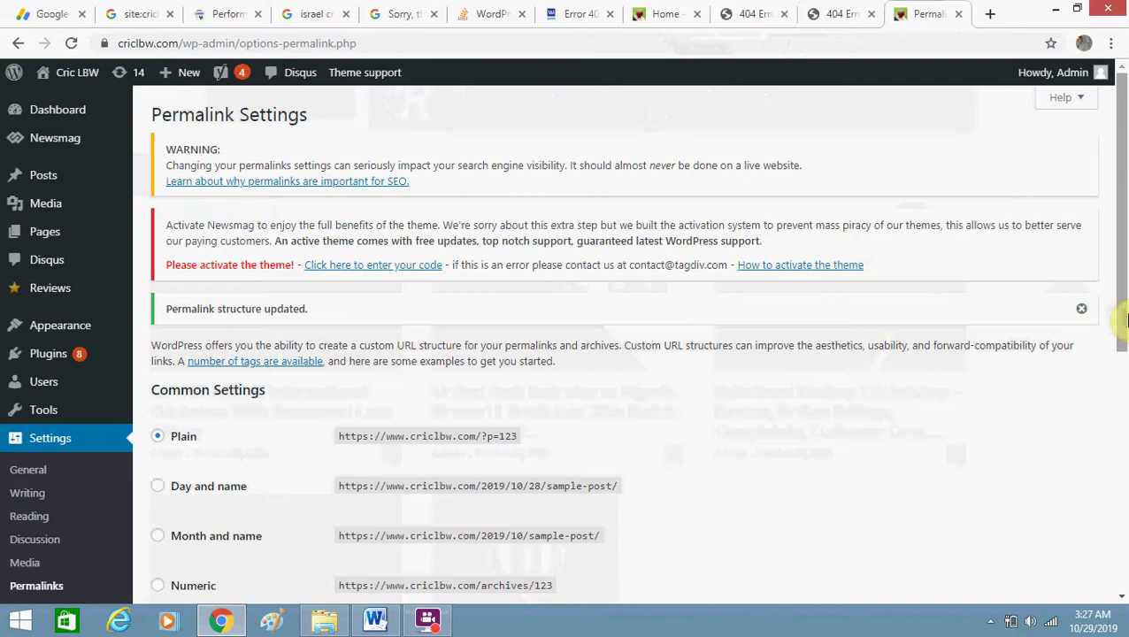
{"action": "left_click_drag", "start_coordinate": [1119, 279], "coordinate": [1122, 451]}
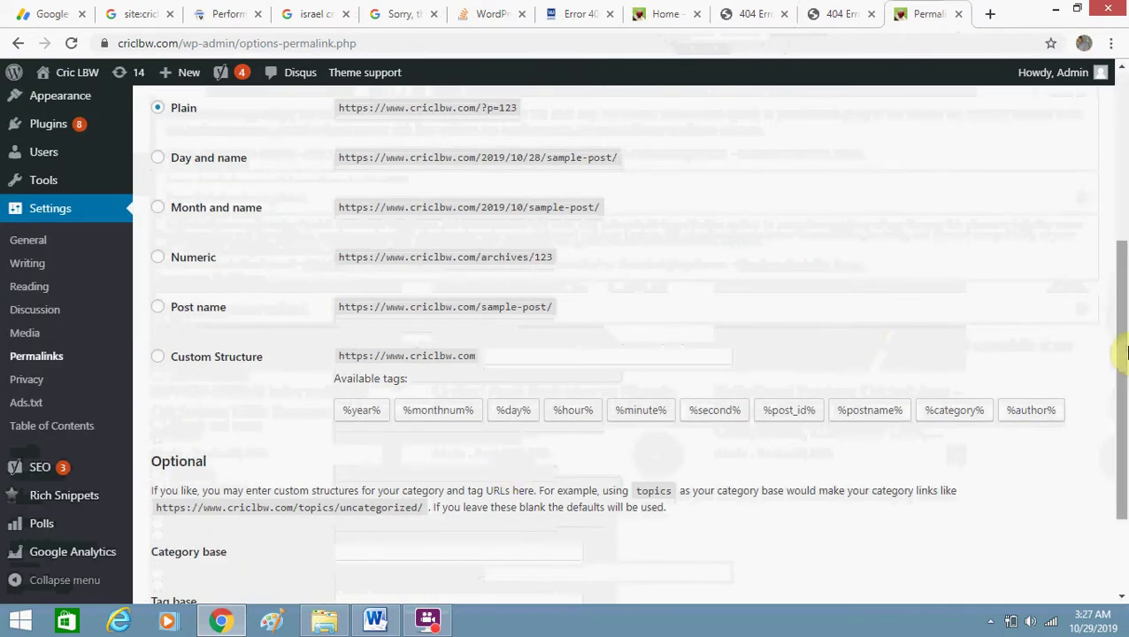
{"action": "left_click_drag", "start_coordinate": [1126, 352], "coordinate": [1124, 448]}
{"action": "left_click", "coordinate": [165, 522]}
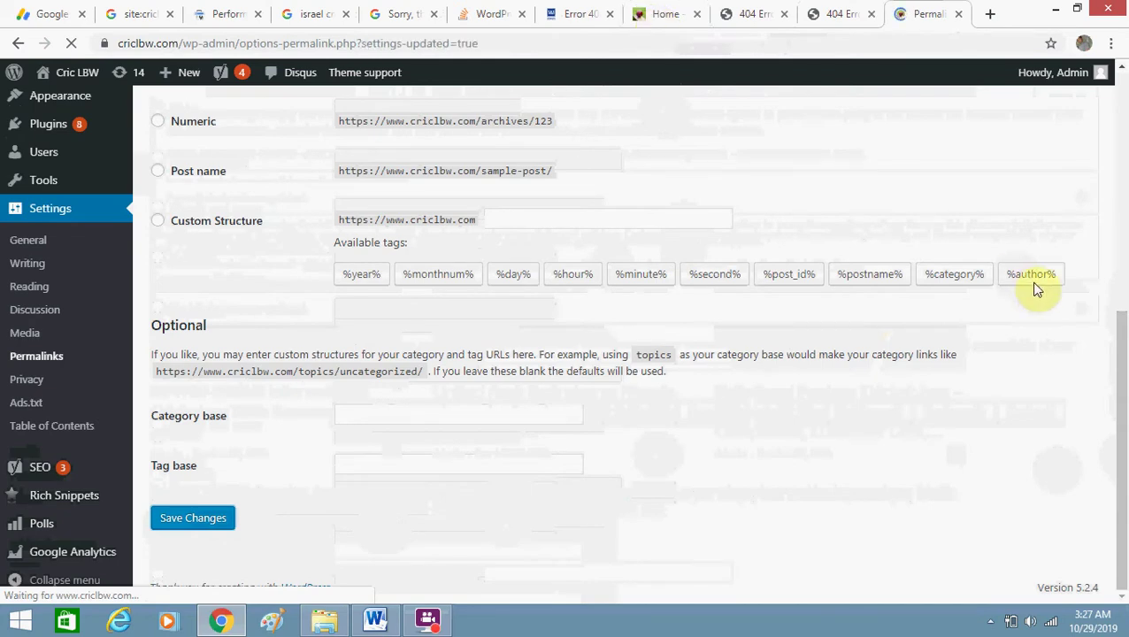
{"action": "left_click_drag", "start_coordinate": [1120, 345], "coordinate": [1125, 356]}
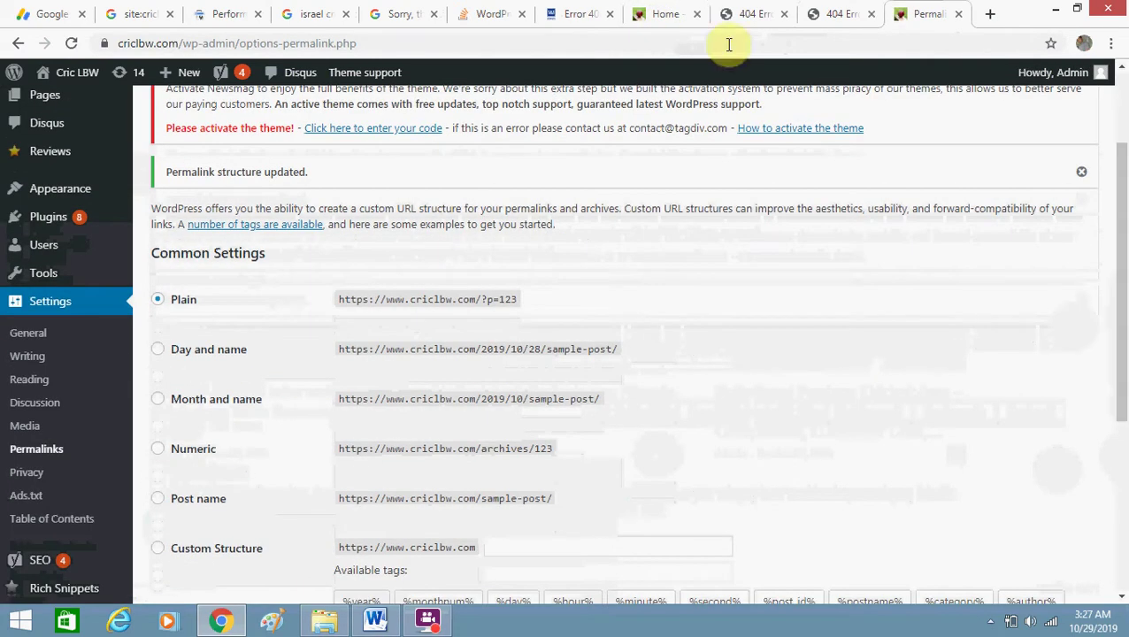
- Open the cricketers post in a new tab and inspect the slug in its URL
{"action": "left_click", "coordinate": [674, 10]}
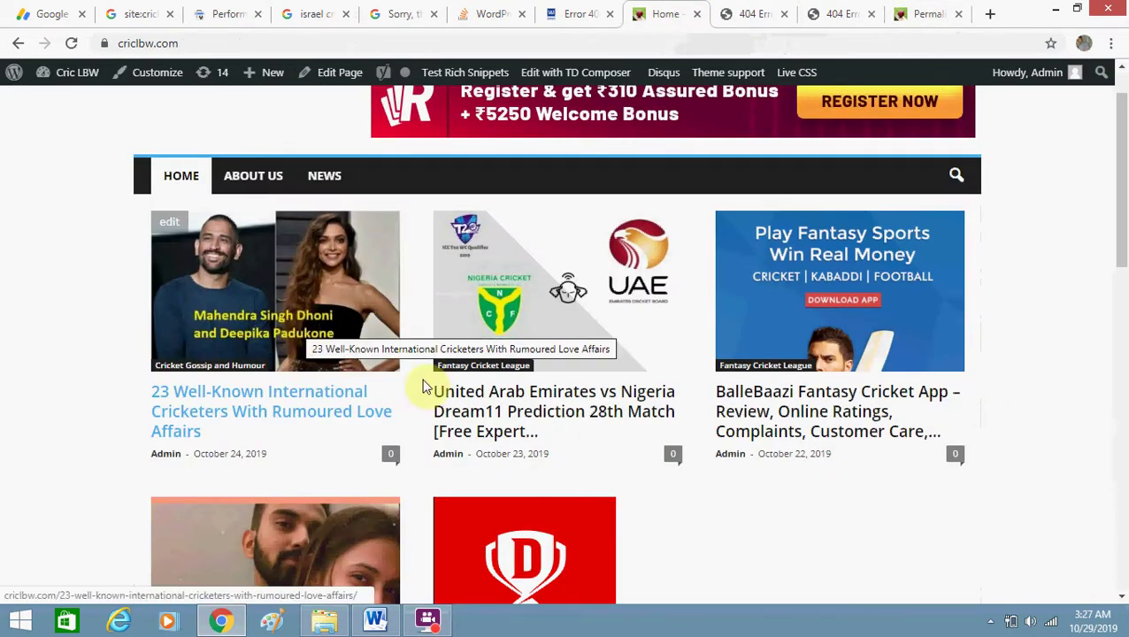
{"action": "right_click", "coordinate": [286, 414]}
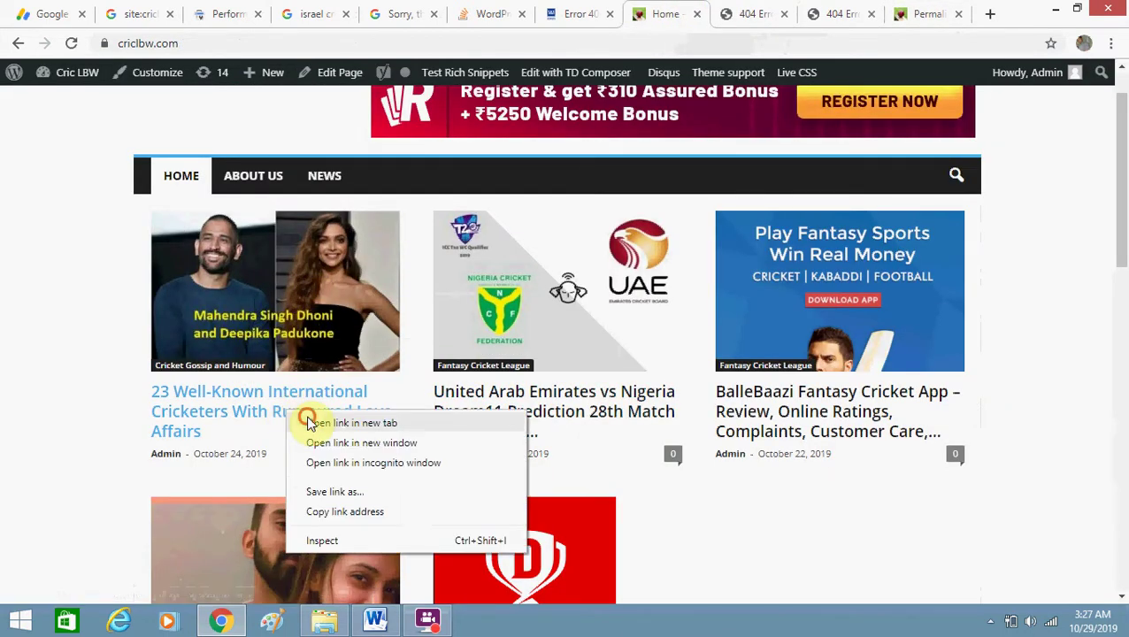
{"action": "left_click", "coordinate": [305, 423]}
{"action": "left_click", "coordinate": [796, 11]}
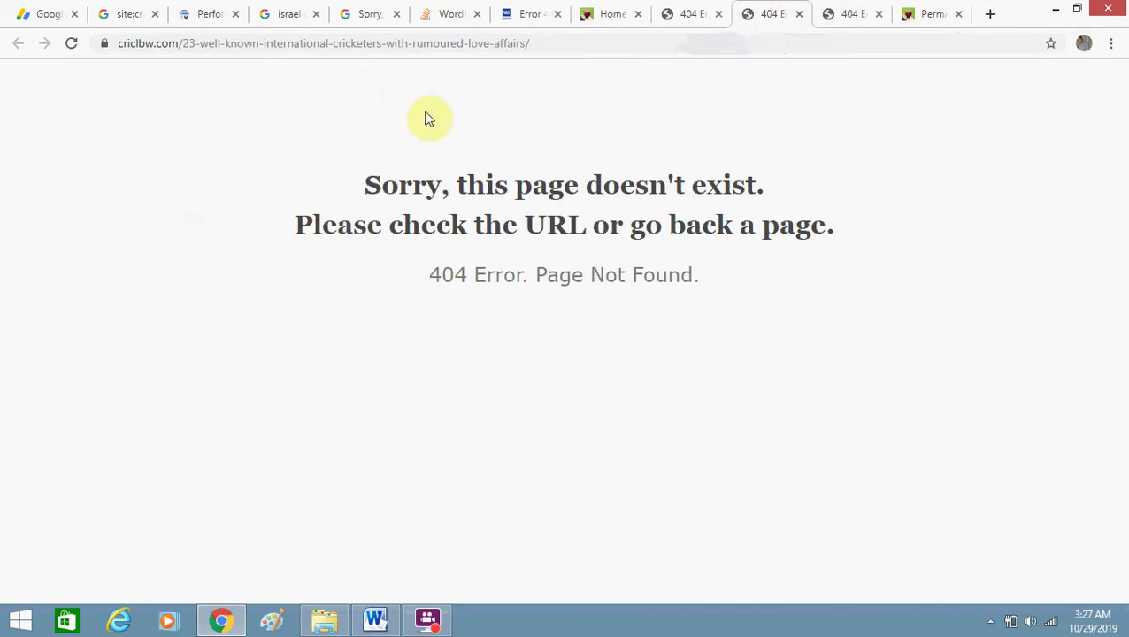
{"action": "left_click_drag", "start_coordinate": [184, 44], "coordinate": [622, 30]}
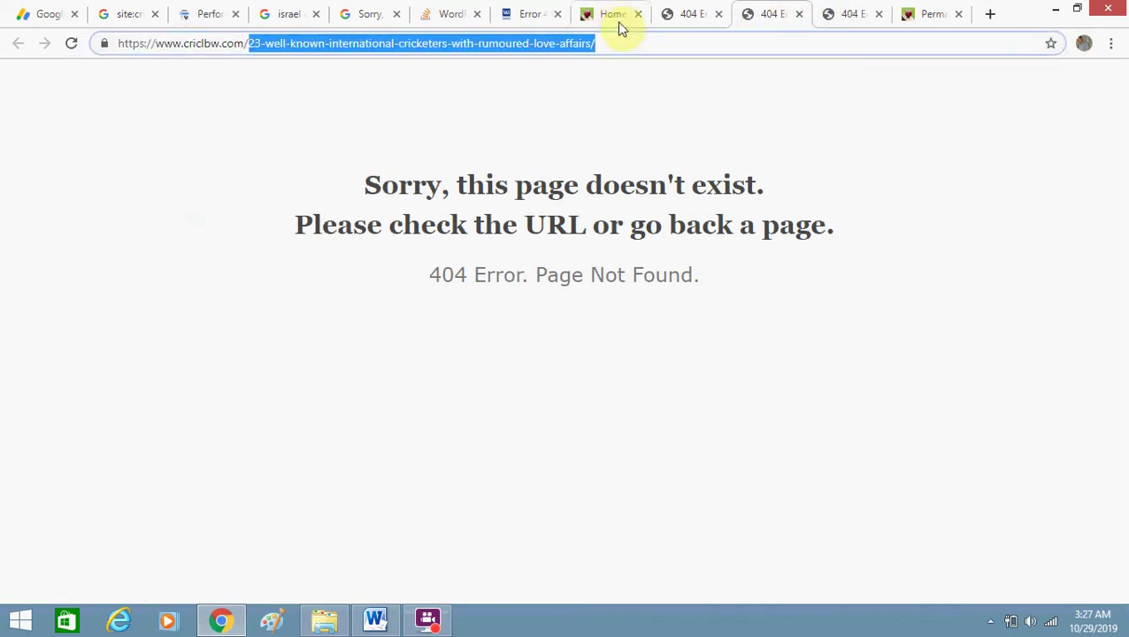
{"action": "left_click", "coordinate": [934, 13]}
- Save the permalink structure as Month and name
{"action": "left_click_drag", "start_coordinate": [1118, 319], "coordinate": [1123, 371]}
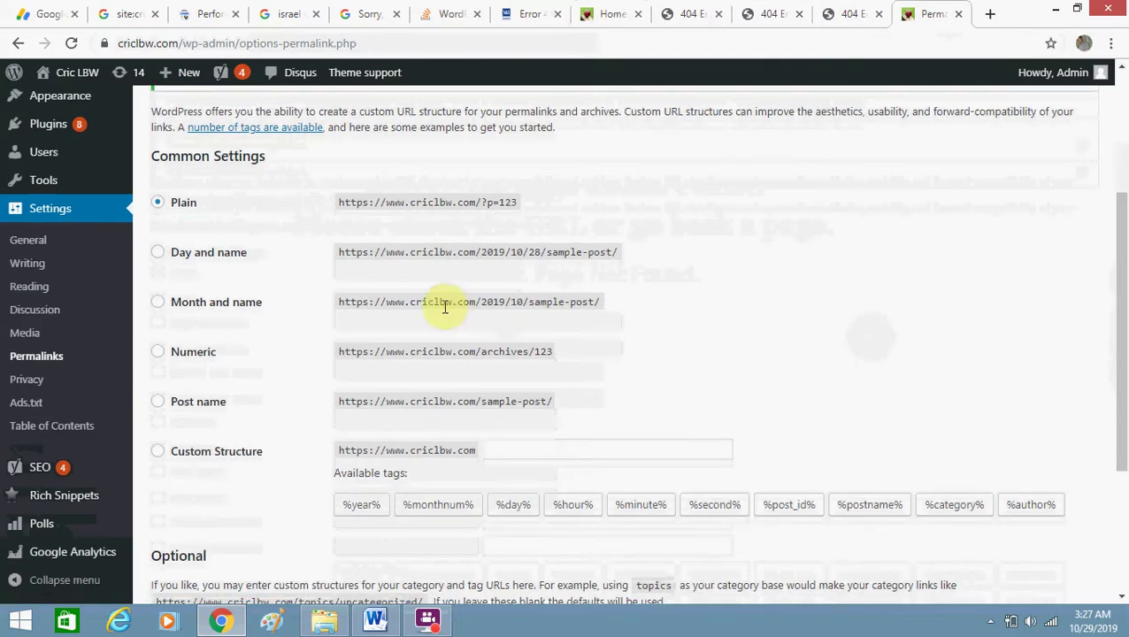
{"action": "left_click", "coordinate": [202, 307]}
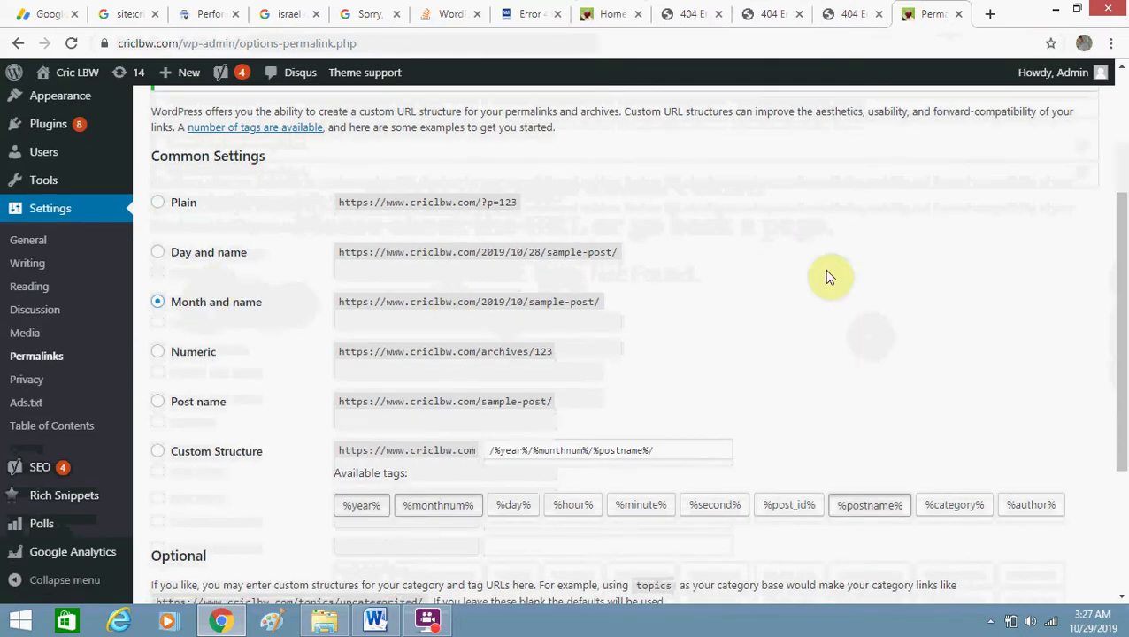
{"action": "left_click_drag", "start_coordinate": [1122, 285], "coordinate": [1125, 335]}
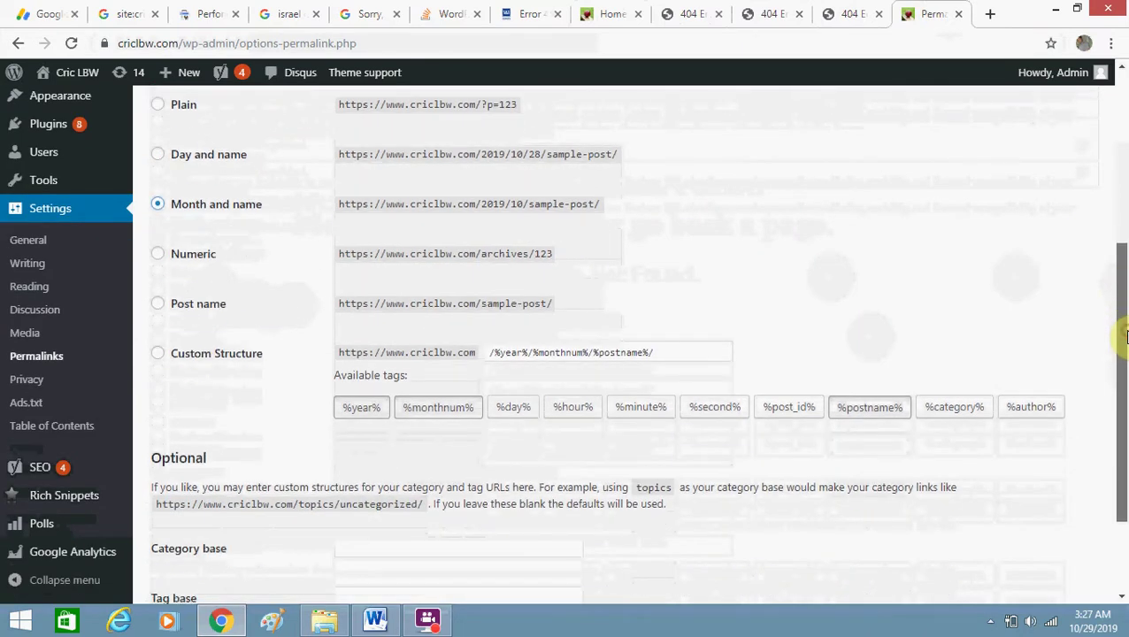
{"action": "scroll", "coordinate": [796, 398], "scroll_direction": "down", "scroll_amount": 3}
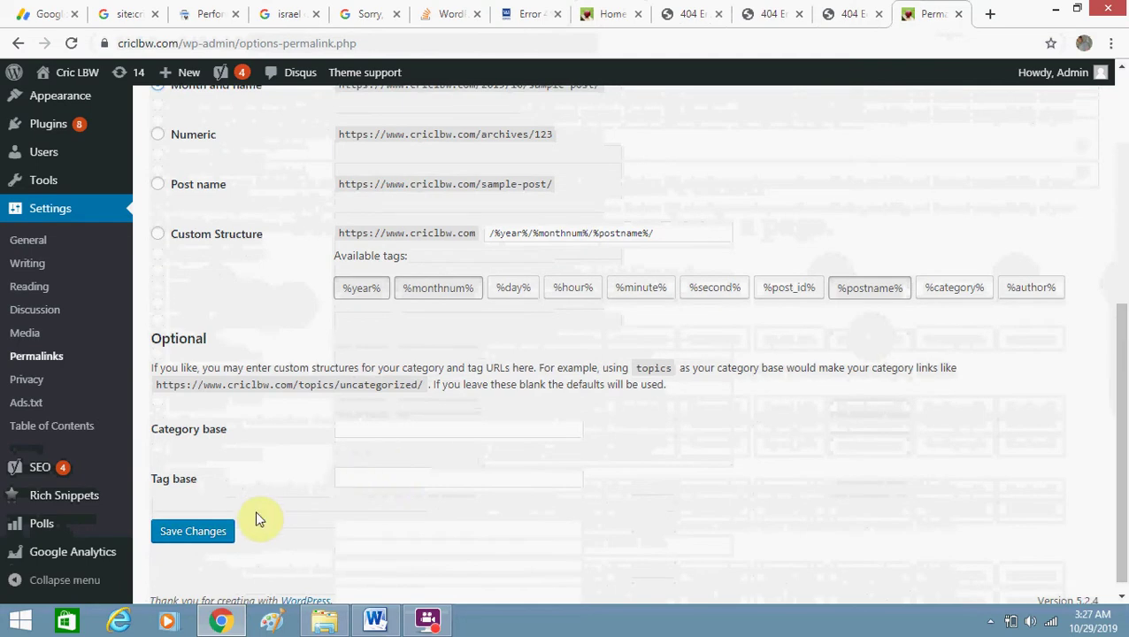
{"action": "left_click", "coordinate": [199, 533]}
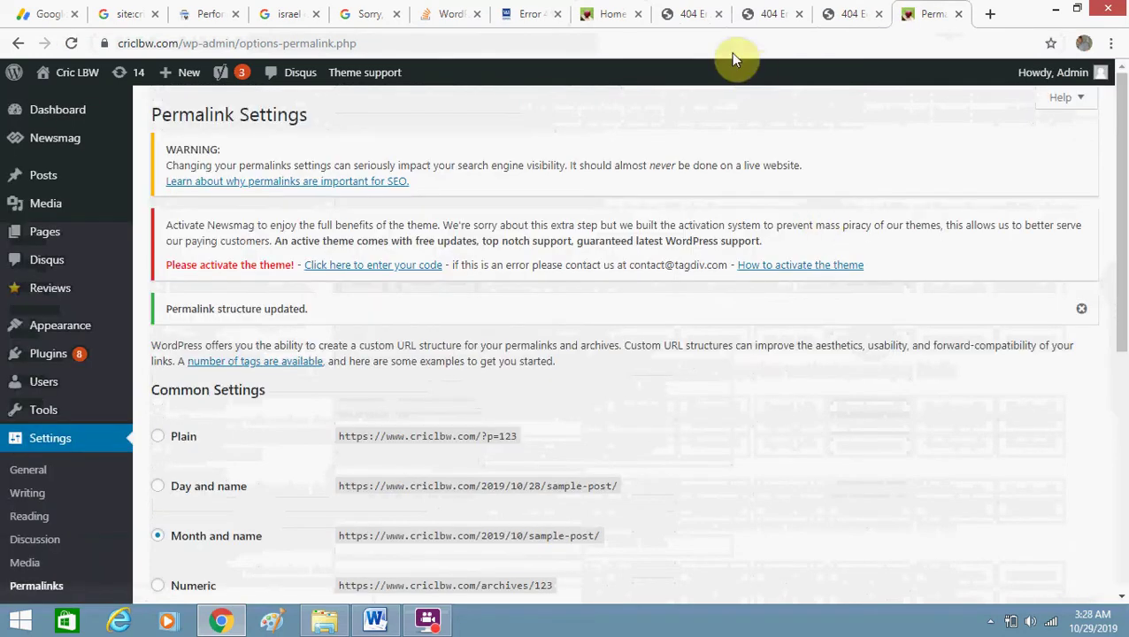
- Open the UAE vs Nigeria post in a new tab and check the date in its URL
{"action": "left_click", "coordinate": [629, 11]}
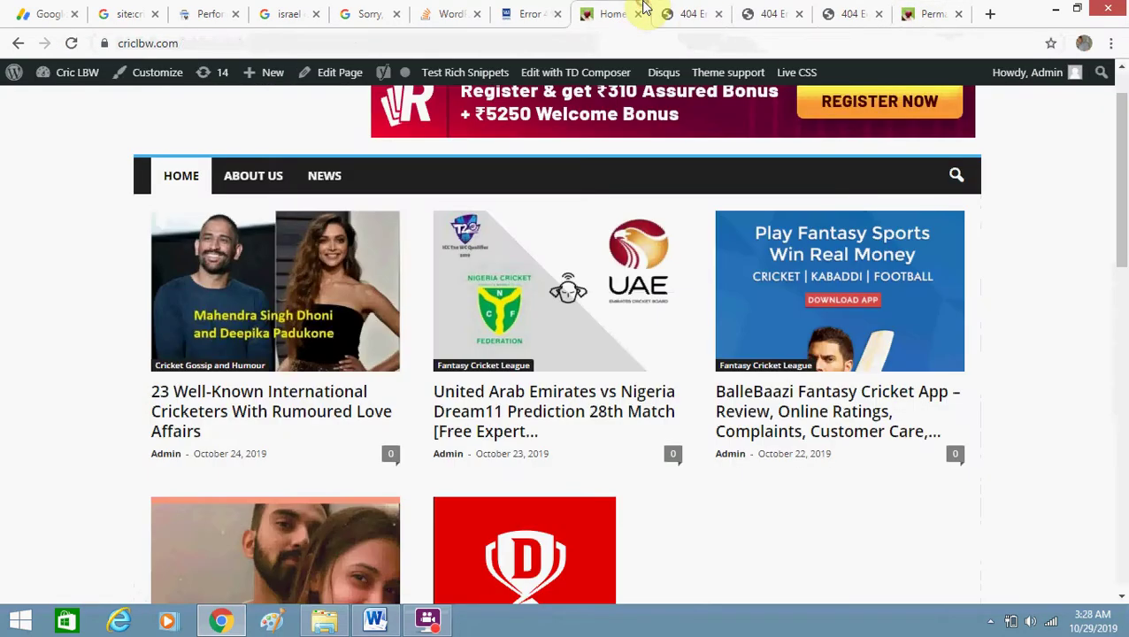
{"action": "right_click", "coordinate": [492, 443]}
{"action": "left_click", "coordinate": [524, 522]}
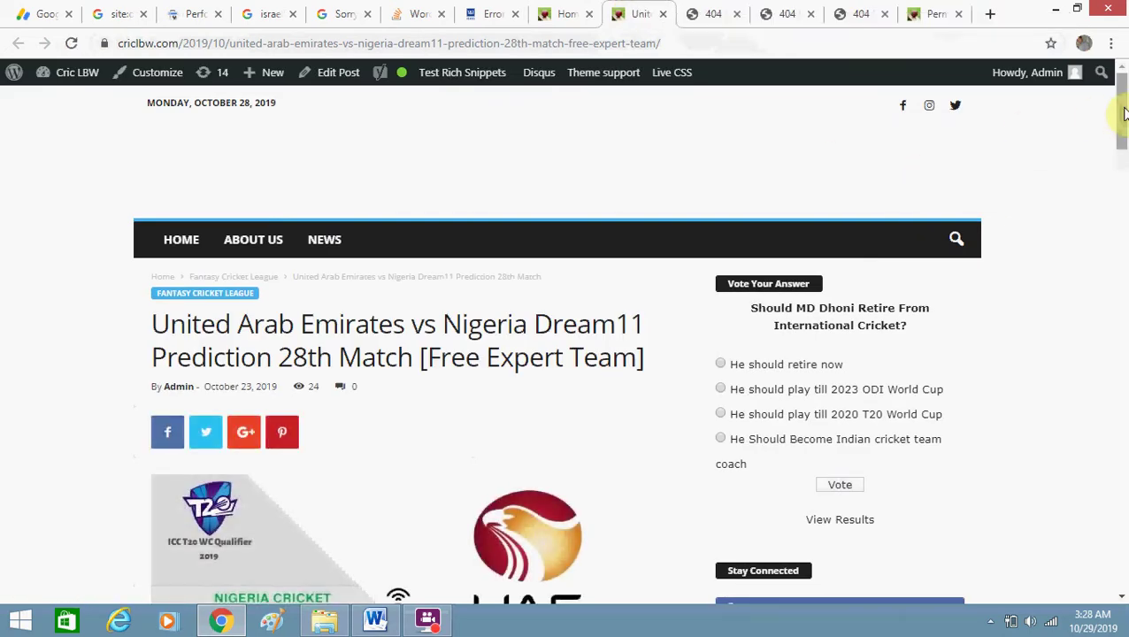
{"action": "mouse_move", "coordinate": [1122, 129]}
{"action": "left_mouse_down"}
{"action": "mouse_move", "coordinate": [1122, 208]}
{"action": "mouse_move", "coordinate": [1124, 111]}
{"action": "left_mouse_up"}
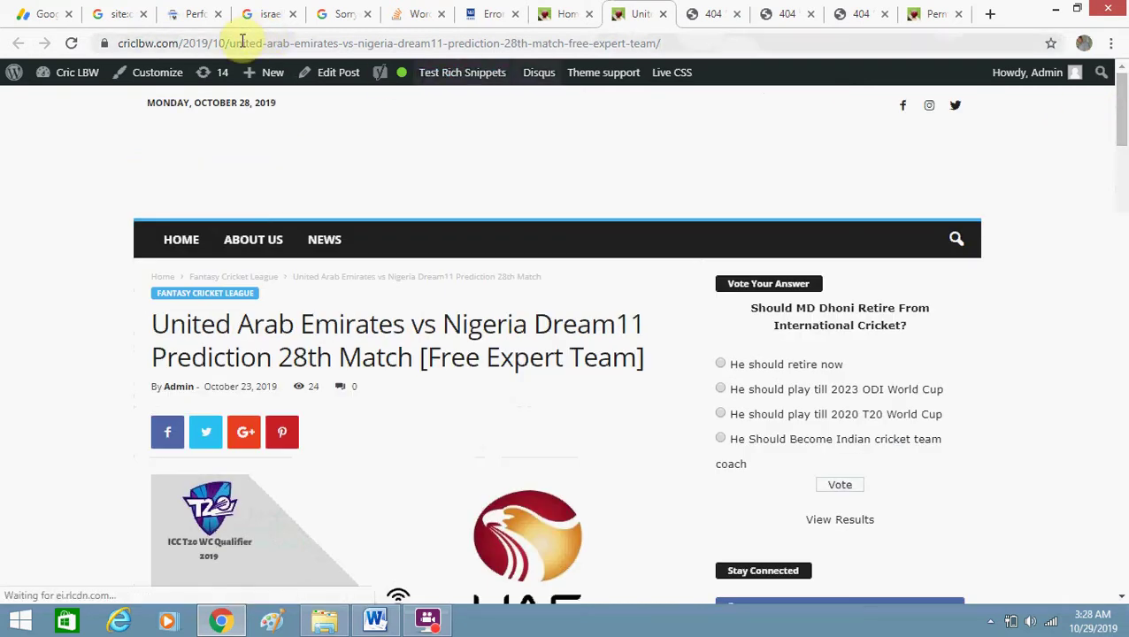
{"action": "left_click_drag", "start_coordinate": [240, 41], "coordinate": [184, 40]}
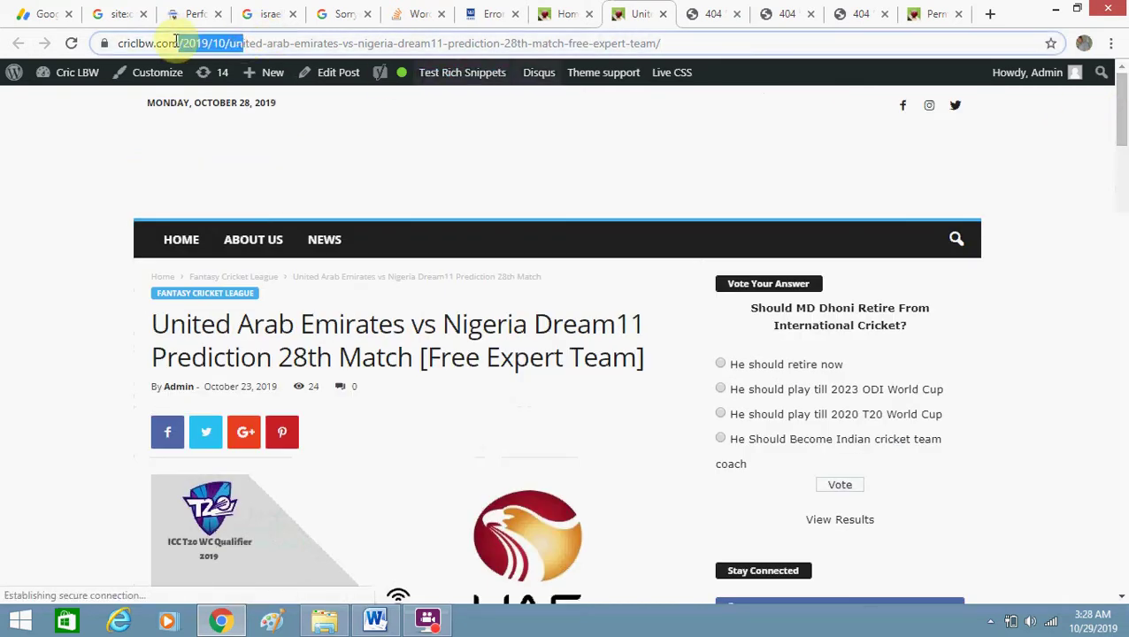
{"action": "left_click", "coordinate": [584, 7]}
{"action": "left_click", "coordinate": [927, 12]}
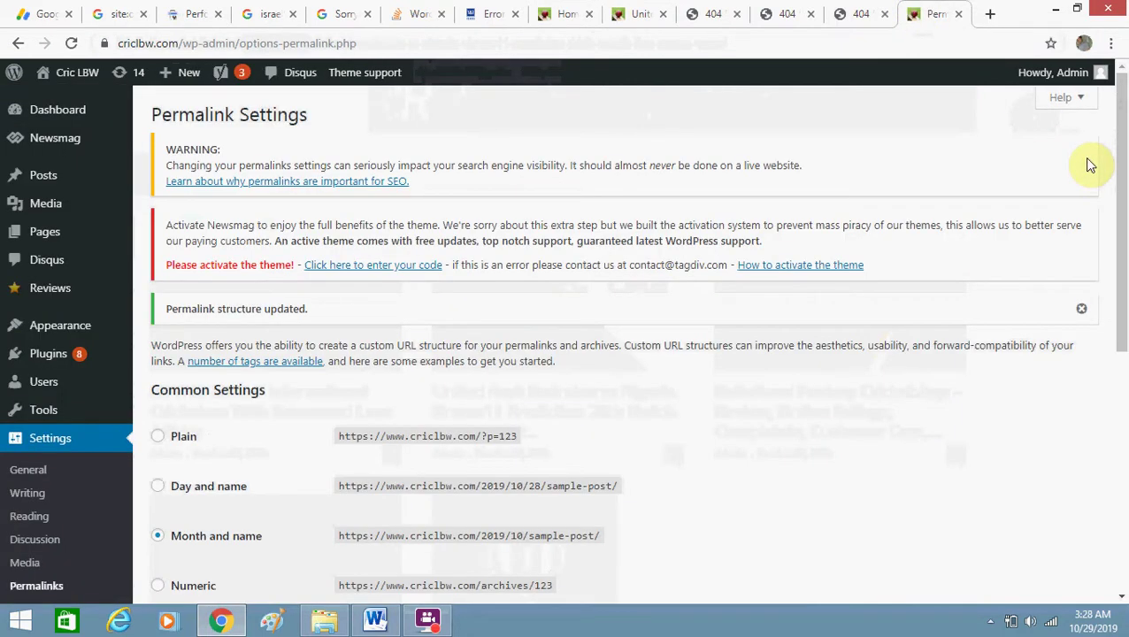
- Select the Post name (/%postname%/) structure and save the permalink settings
{"action": "left_click_drag", "start_coordinate": [1122, 203], "coordinate": [1125, 299]}
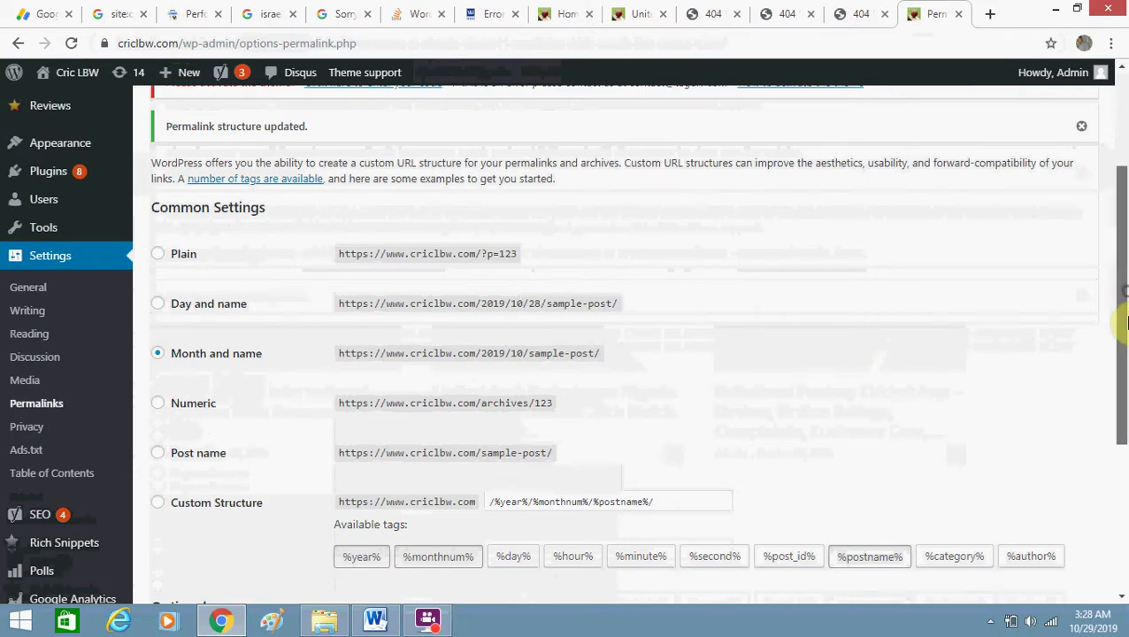
{"action": "scroll", "coordinate": [1121, 320], "scroll_direction": "down", "scroll_amount": 1}
{"action": "left_click", "coordinate": [218, 394]}
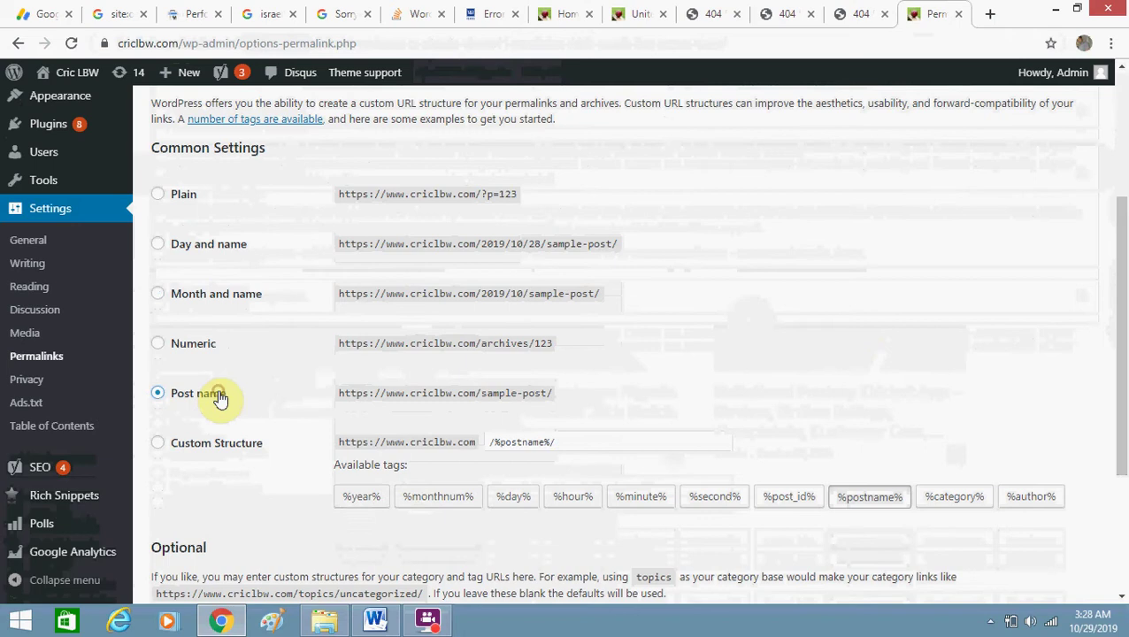
{"action": "left_click_drag", "start_coordinate": [1123, 292], "coordinate": [1119, 367]}
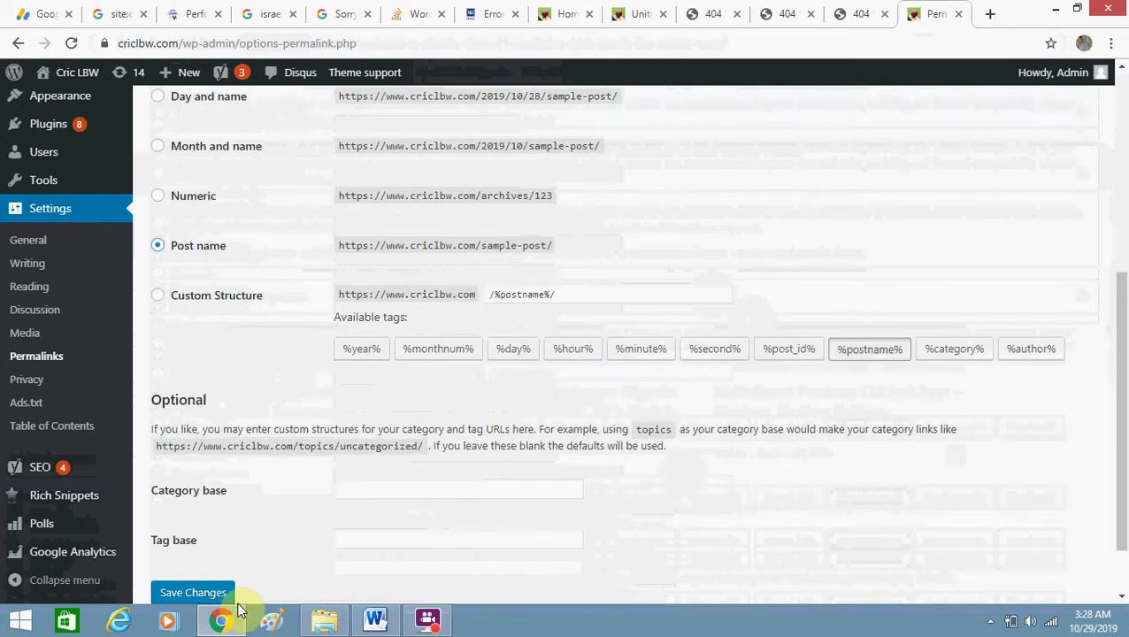
{"action": "left_click", "coordinate": [213, 593]}
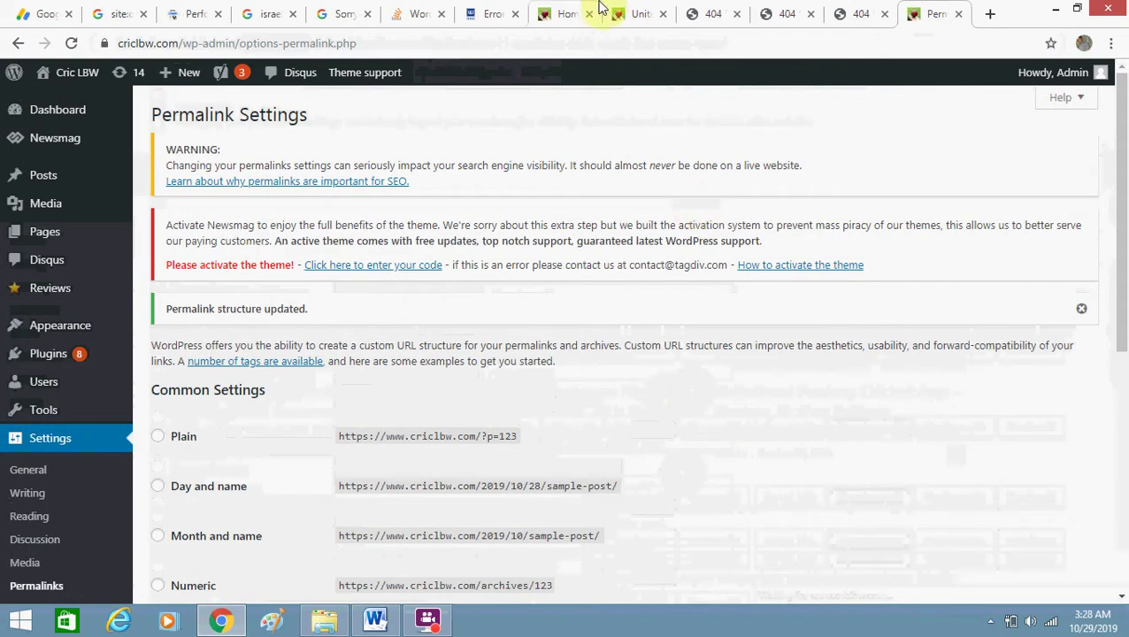
- Open the cricketers post in a new tab and confirm it loads
{"action": "left_click_drag", "start_coordinate": [560, 11], "coordinate": [940, 13]}
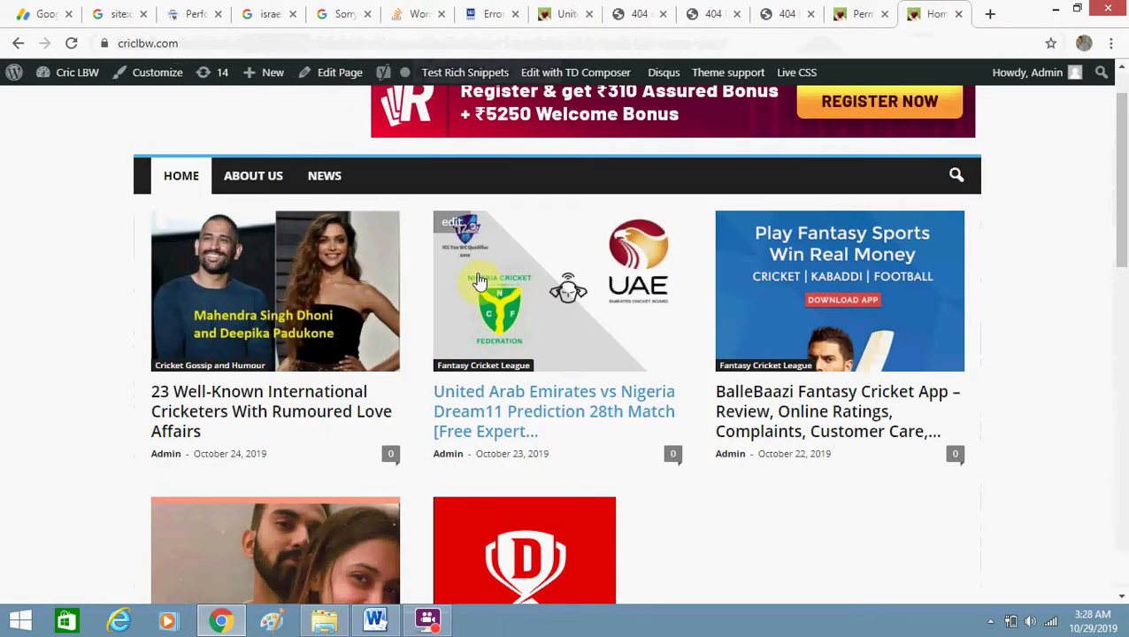
{"action": "right_click", "coordinate": [282, 398]}
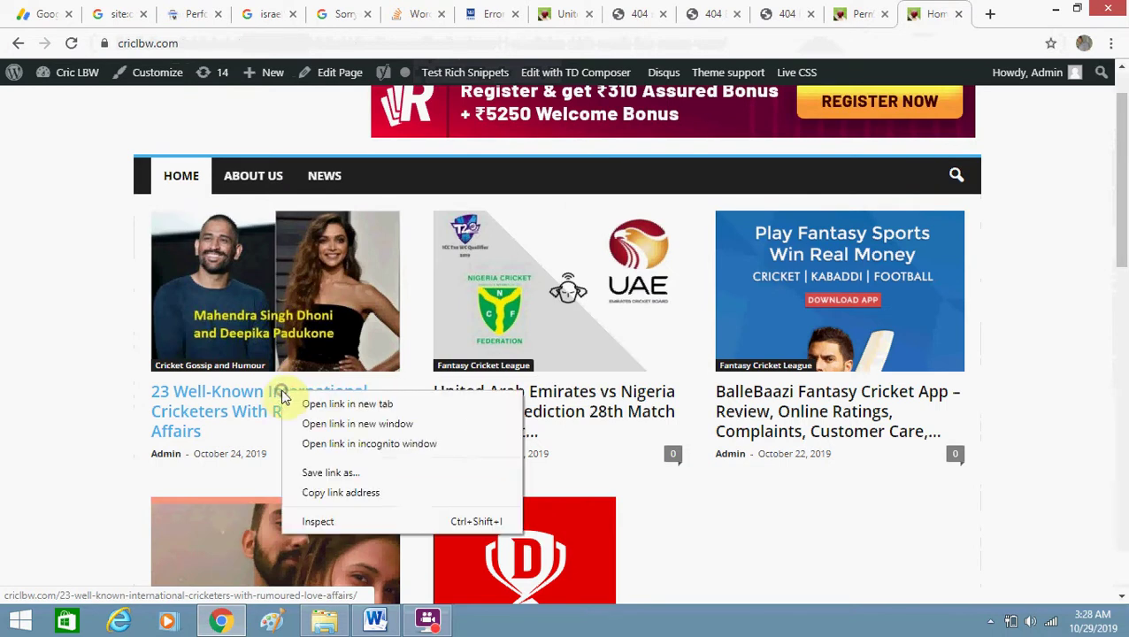
{"action": "left_click", "coordinate": [305, 405]}
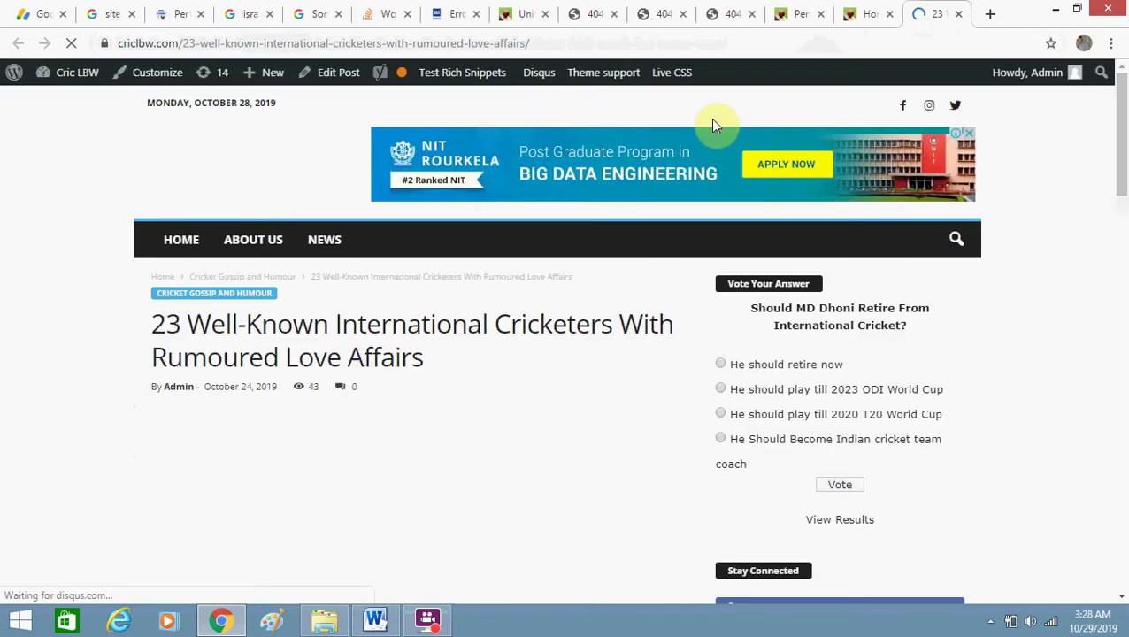
{"action": "scroll", "coordinate": [1120, 222], "scroll_direction": "down", "scroll_amount": 3}
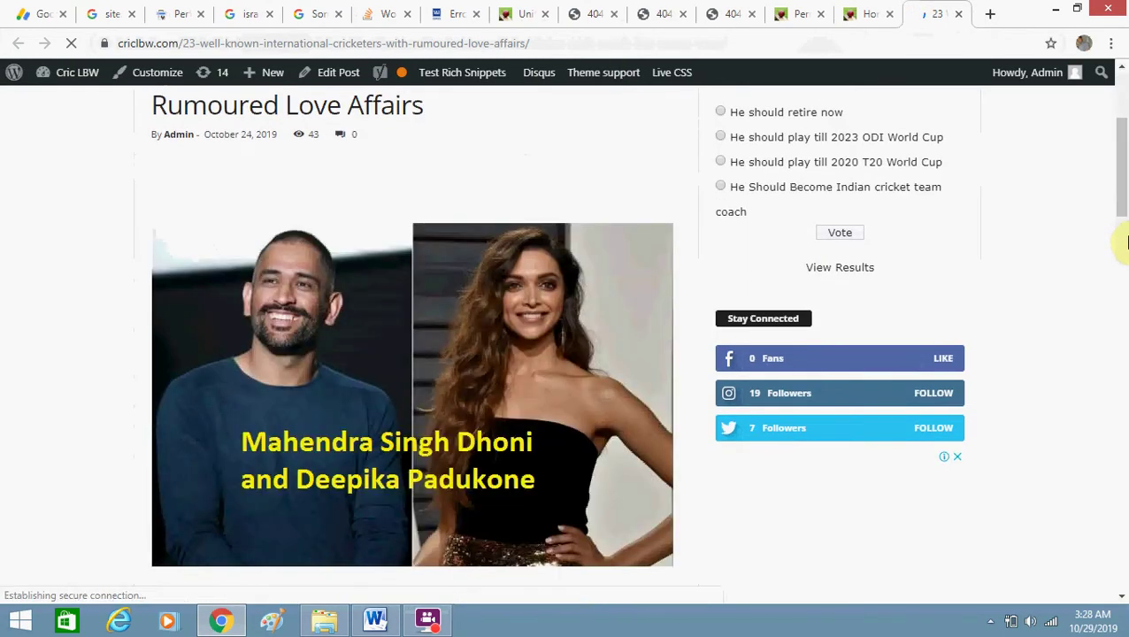
{"action": "scroll", "coordinate": [1122, 106], "scroll_direction": "up", "scroll_amount": 3}
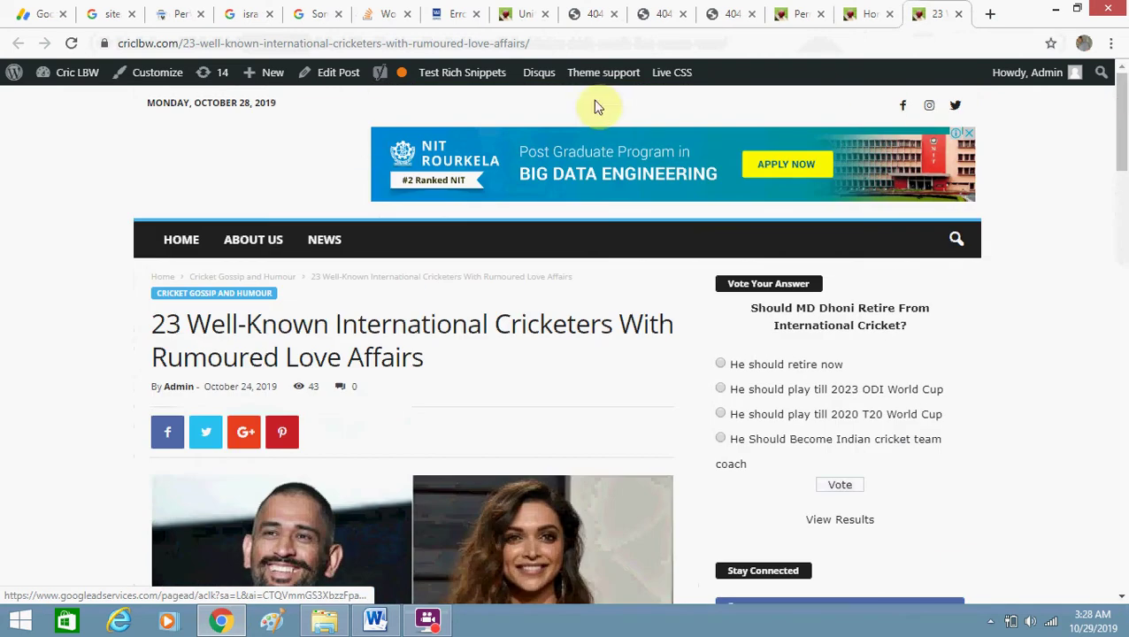
- Open the UAE vs Nigeria post from the home page in a background tab
{"action": "left_click", "coordinate": [839, 10]}
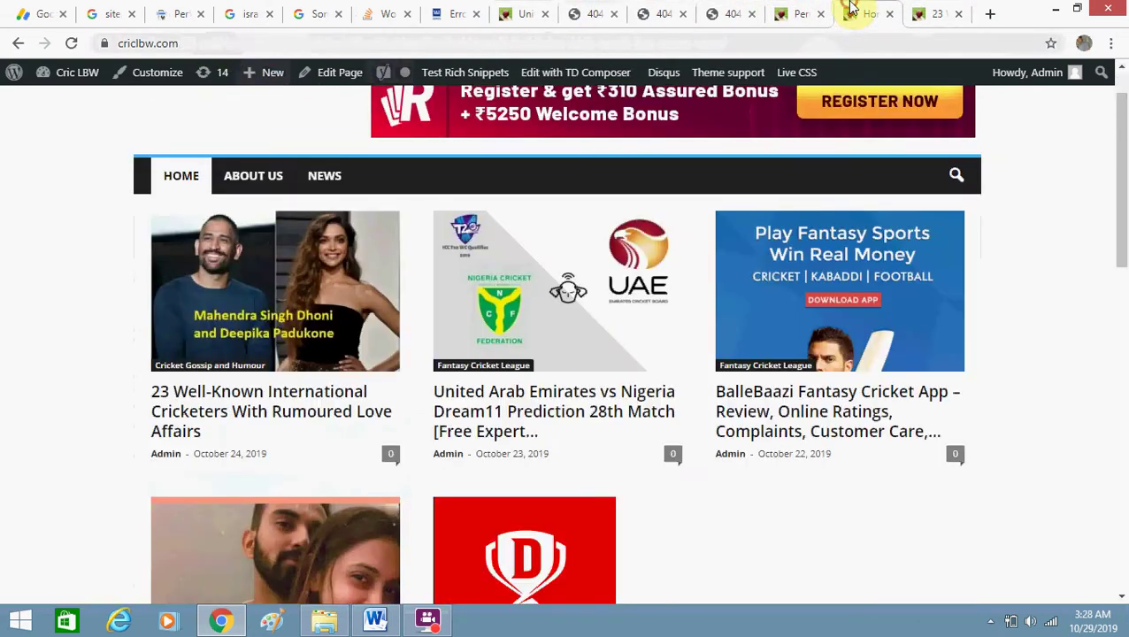
{"action": "middle_click", "coordinate": [542, 397]}
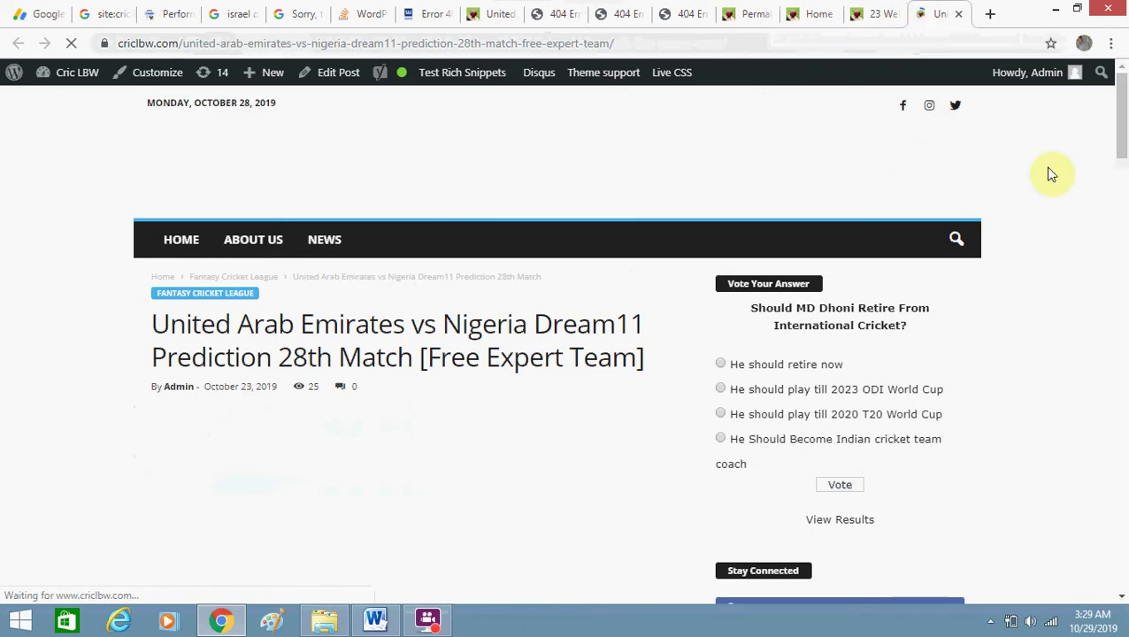
{"action": "mouse_move", "coordinate": [1120, 139]}
{"action": "left_mouse_down"}
{"action": "mouse_move", "coordinate": [1122, 196]}
{"action": "mouse_move", "coordinate": [1119, 120]}
{"action": "left_mouse_up"}
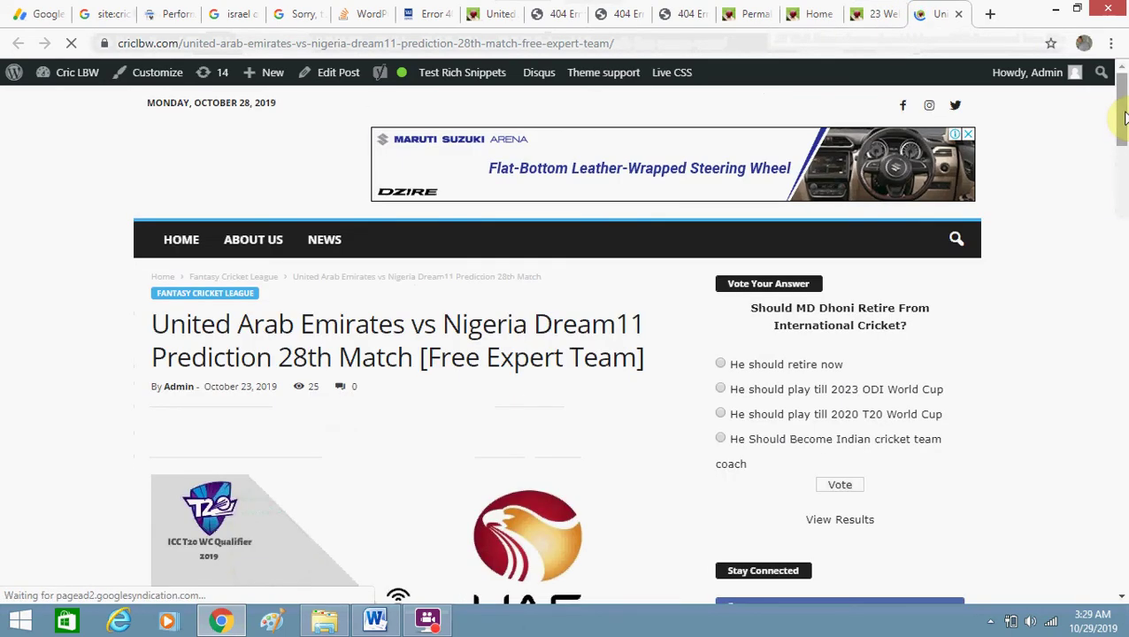